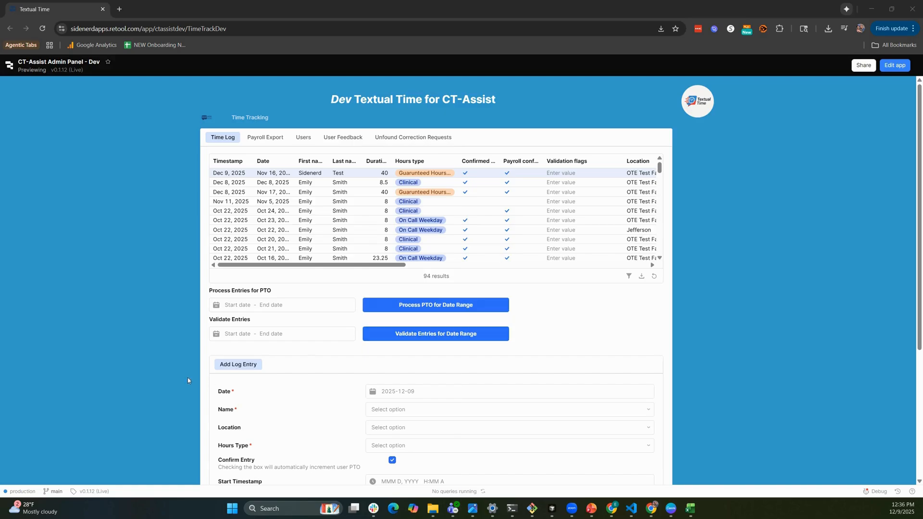
# Validate the time log entries for the date range Nov 2, 2025 to Dec 9, 2025.
pyautogui.click(245, 332)
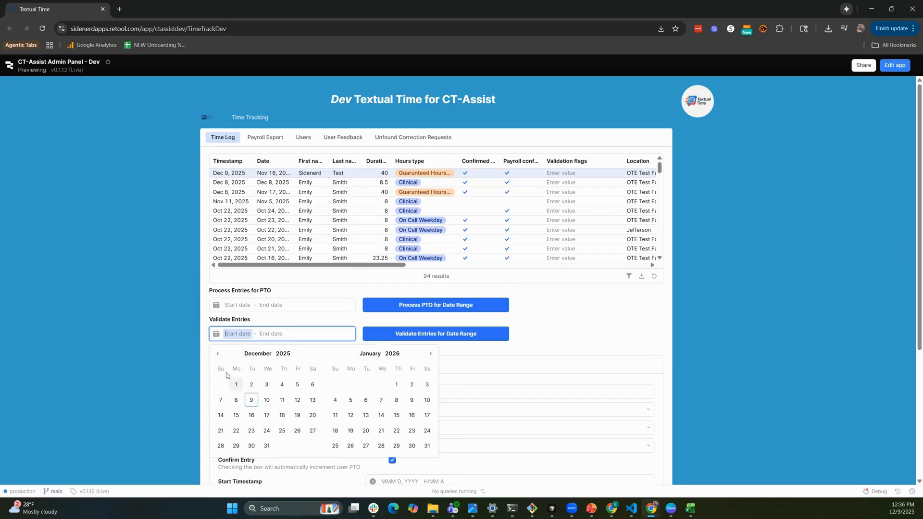
pyautogui.click(217, 353)
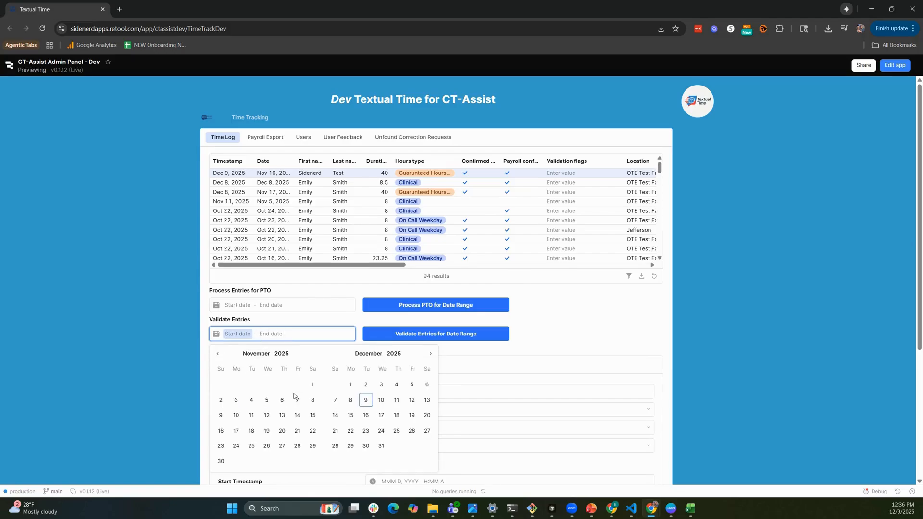
pyautogui.click(221, 400)
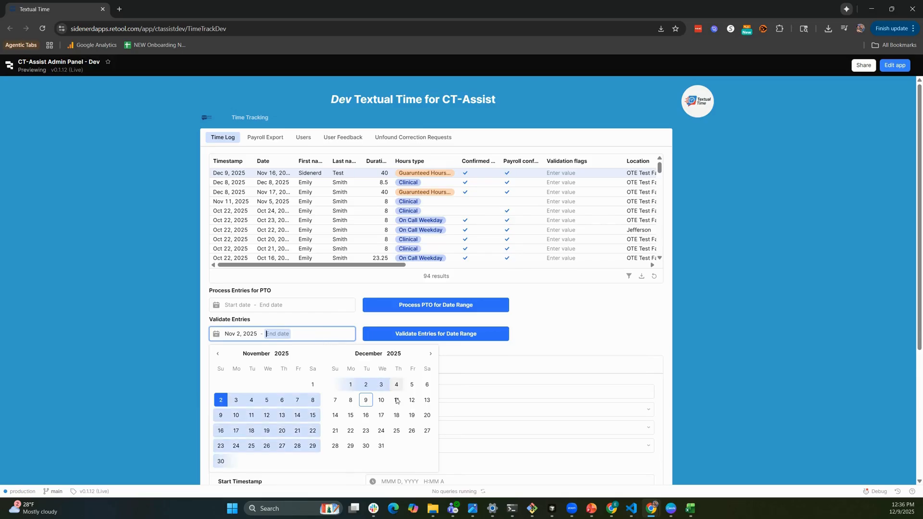
pyautogui.click(366, 401)
pyautogui.click(565, 335)
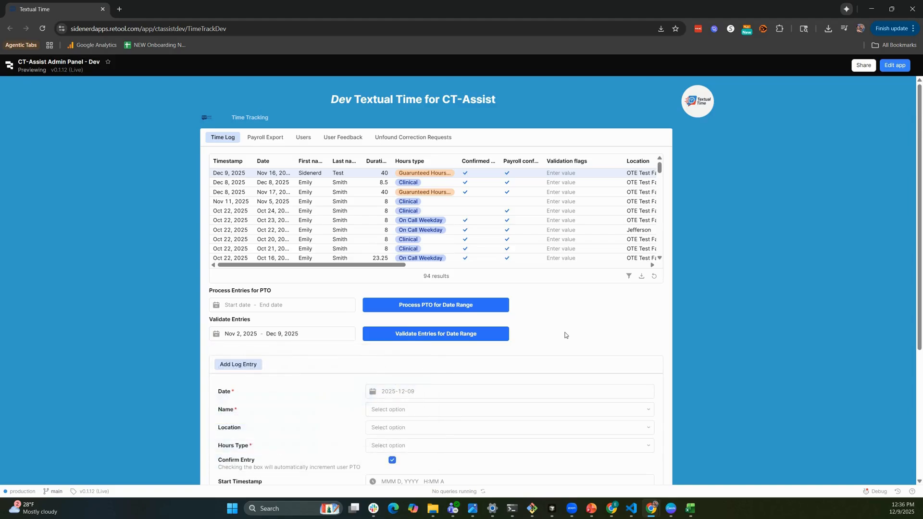
pyautogui.click(411, 337)
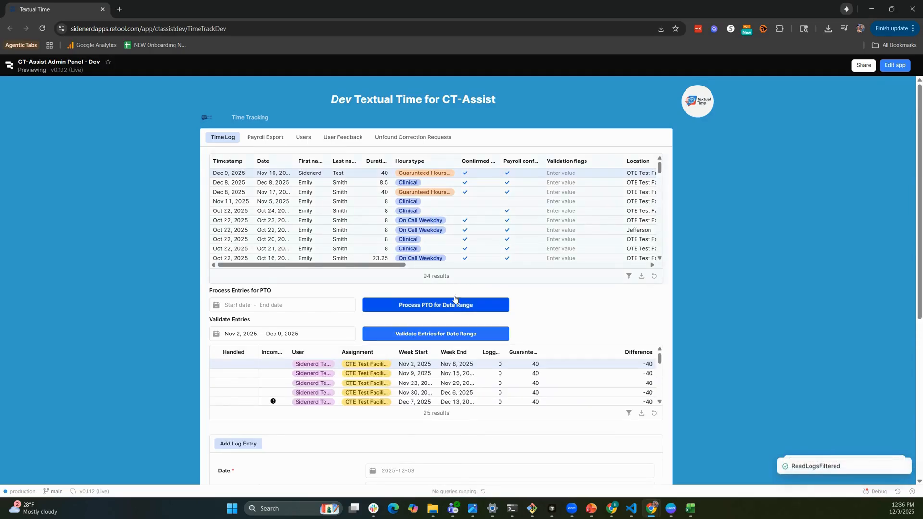
# Review the validation flags of the entries in the time log table.
pyautogui.moveTo(380, 267); pyautogui.dragTo(420, 264)
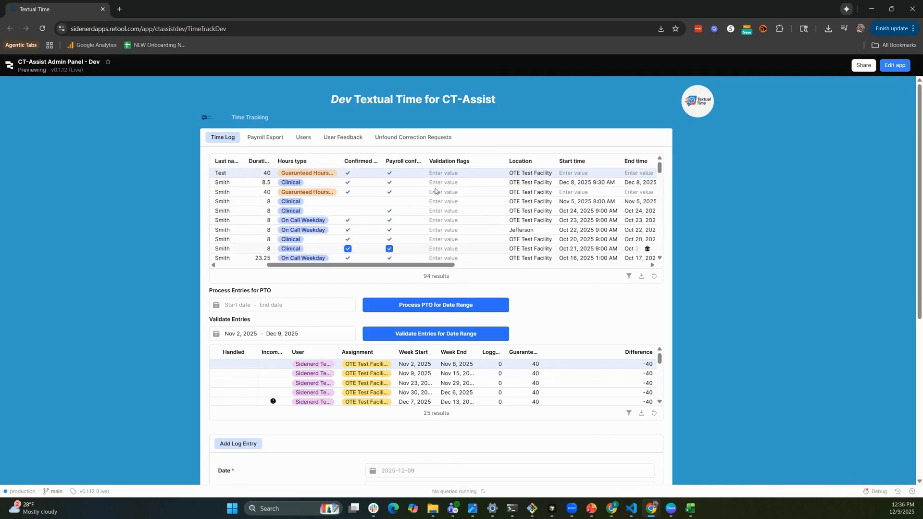
pyautogui.scroll(-2, 446, 195)
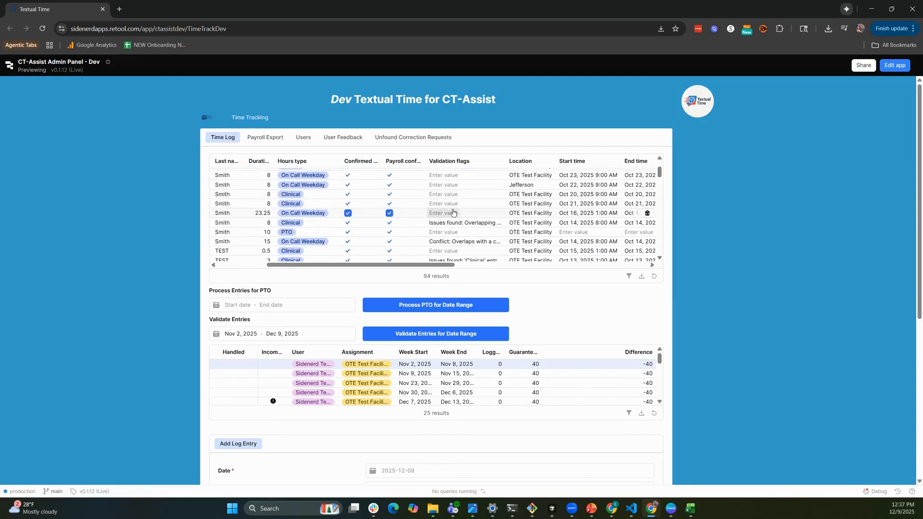
pyautogui.scroll(-2, 467, 230)
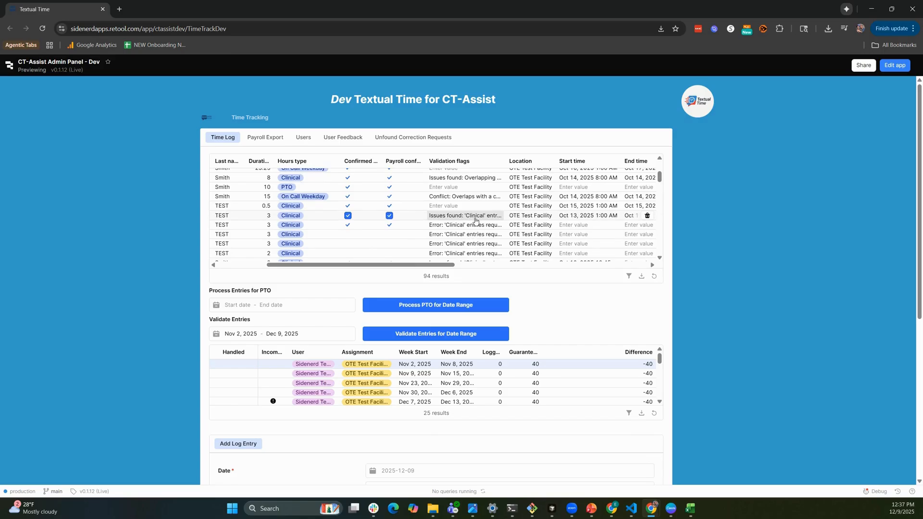
pyautogui.scroll(-2, 473, 220)
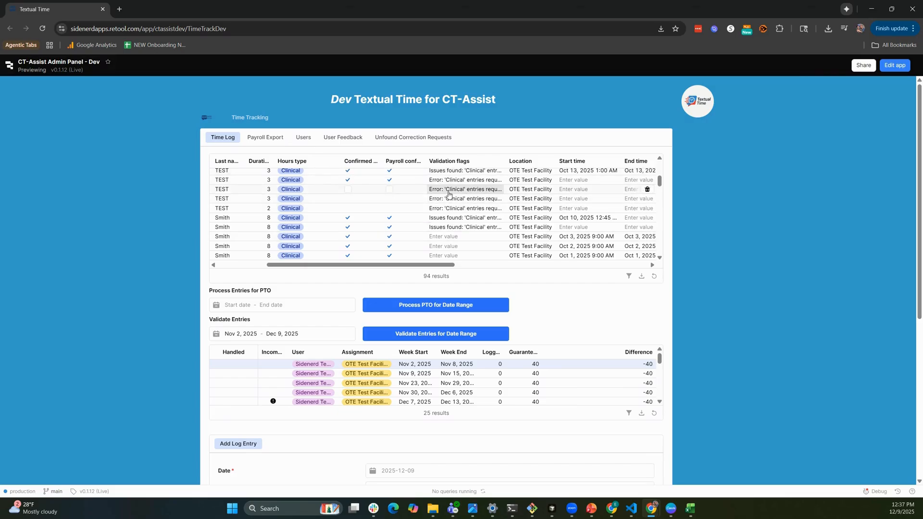
pyautogui.scroll(5, 458, 191)
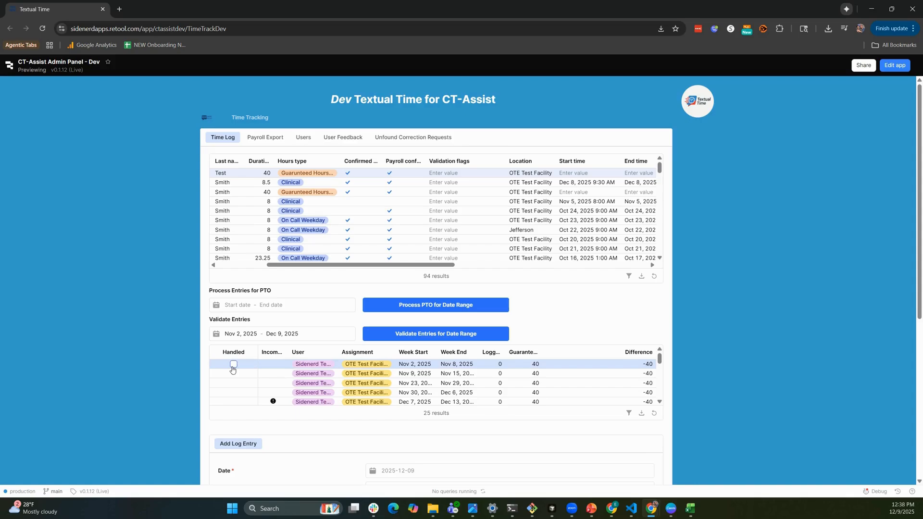
# Mark the Nov 2–8, 2025 validation row as handled and set the new log entry's date to 2025-11-02.
pyautogui.click(233, 365)
pyautogui.scroll(-1, 369, 305)
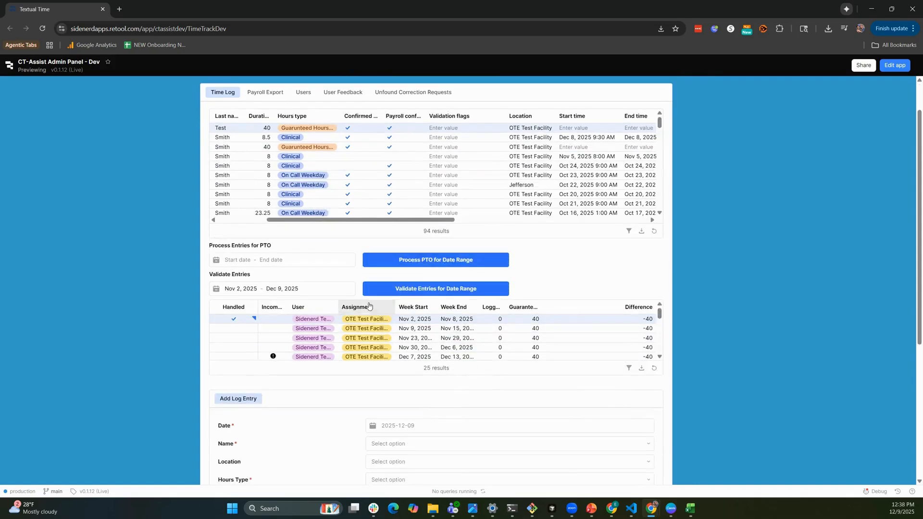
pyautogui.click(391, 427)
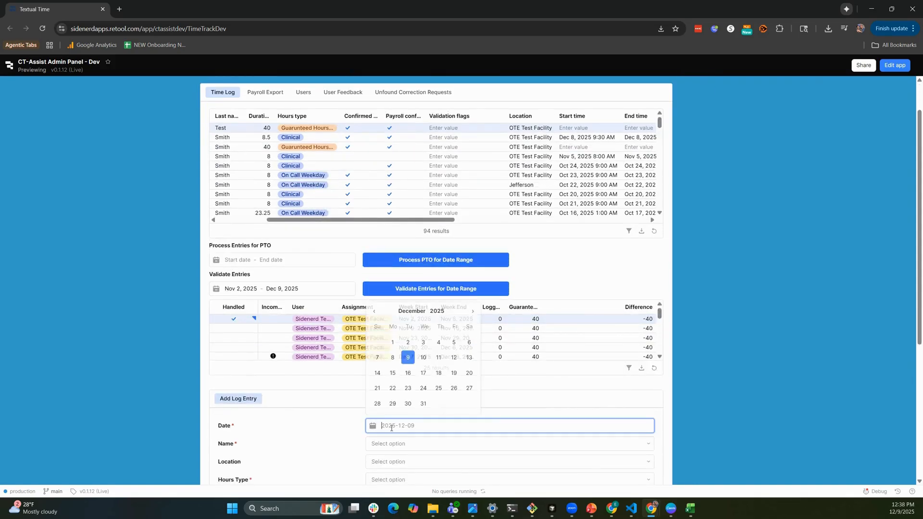
pyautogui.click(375, 313)
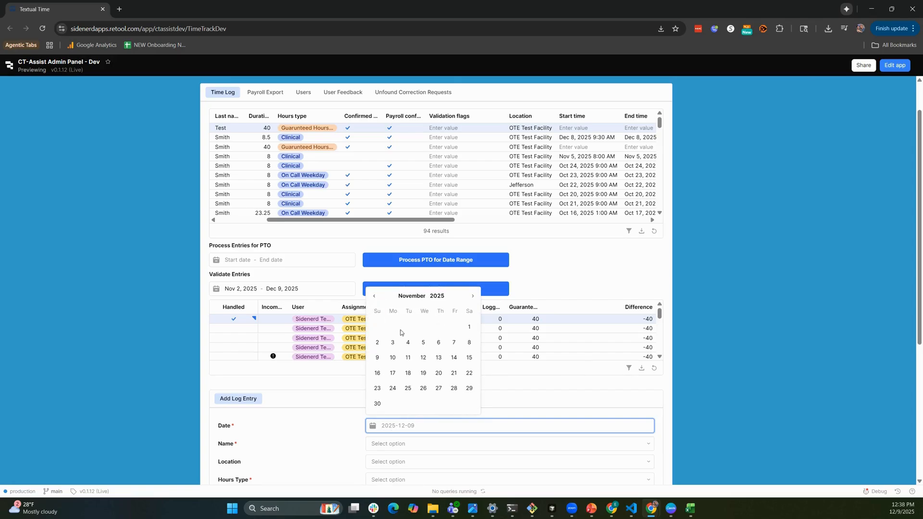
pyautogui.click(377, 343)
# For the new log entry, choose the flagged test employee, OTE Test Facility as location and Guarunteed Hours Gap Entry as hours type.
pyautogui.click(383, 444)
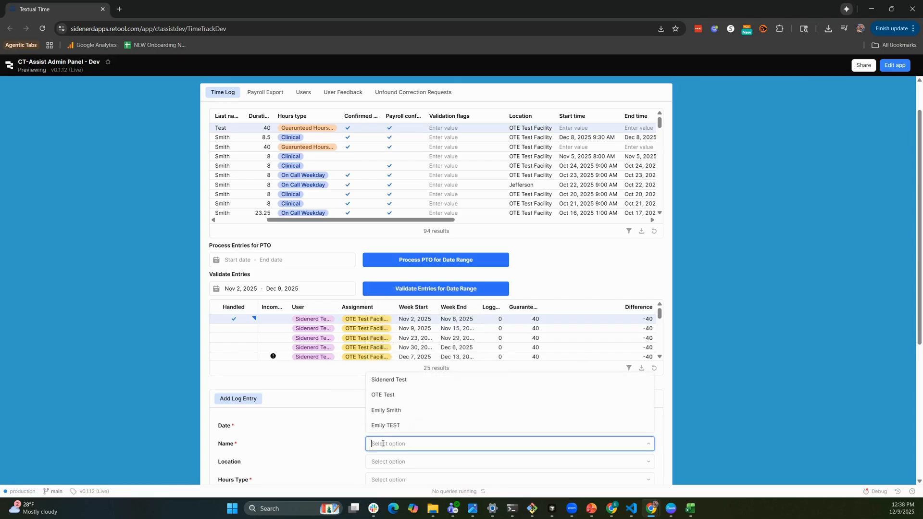
pyautogui.click(394, 381)
pyautogui.scroll(-1, 437, 414)
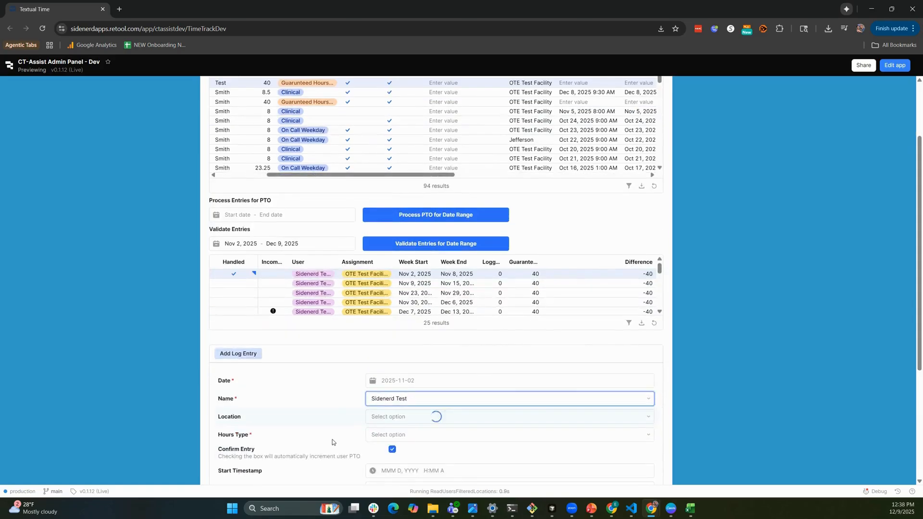
pyautogui.click(397, 417)
pyautogui.click(401, 435)
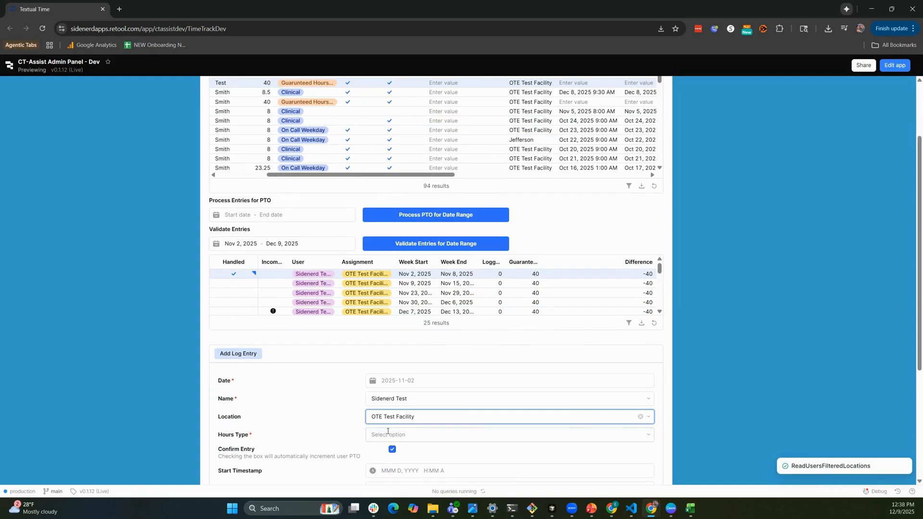
pyautogui.click(392, 436)
pyautogui.click(393, 416)
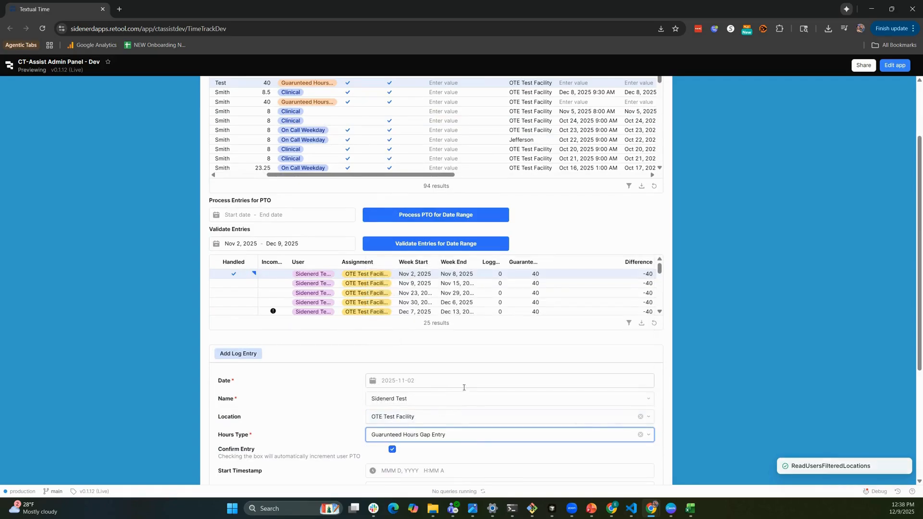
# Set the log entry's manual duration to 40 and submit the entry.
pyautogui.scroll(-1, 438, 445)
pyautogui.scroll(-1, 438, 444)
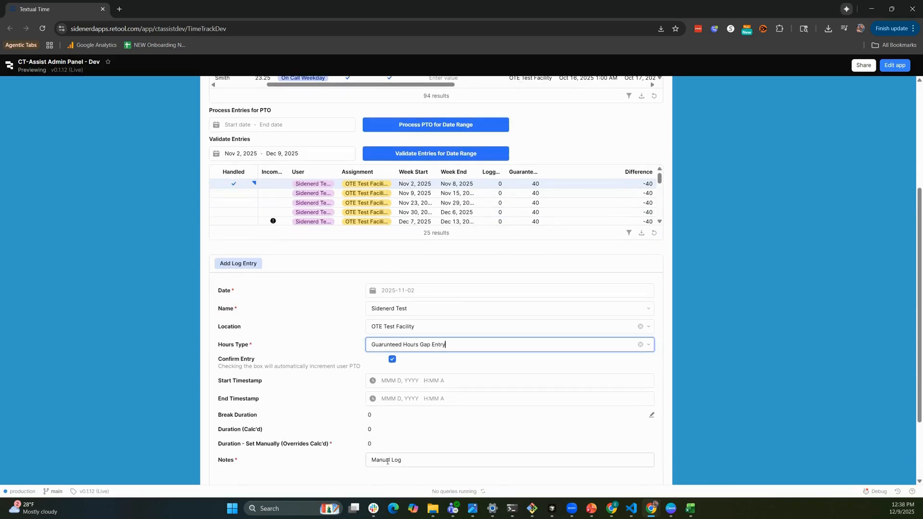
pyautogui.click(373, 445)
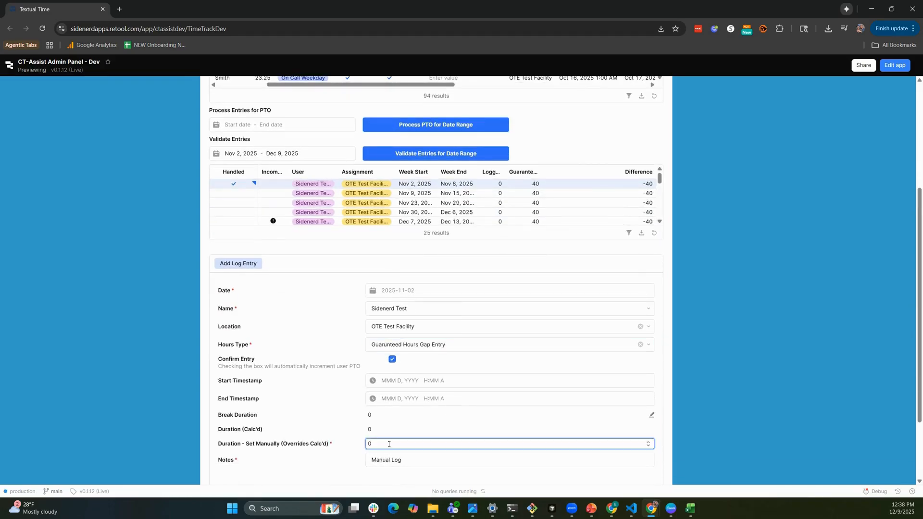
pyautogui.doubleClick(369, 444)
pyautogui.click(700, 411)
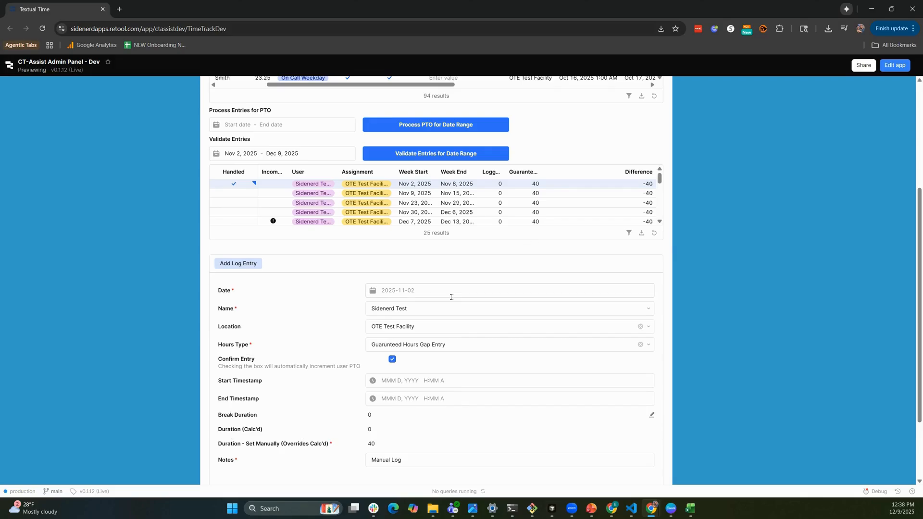
pyautogui.scroll(-2, 340, 419)
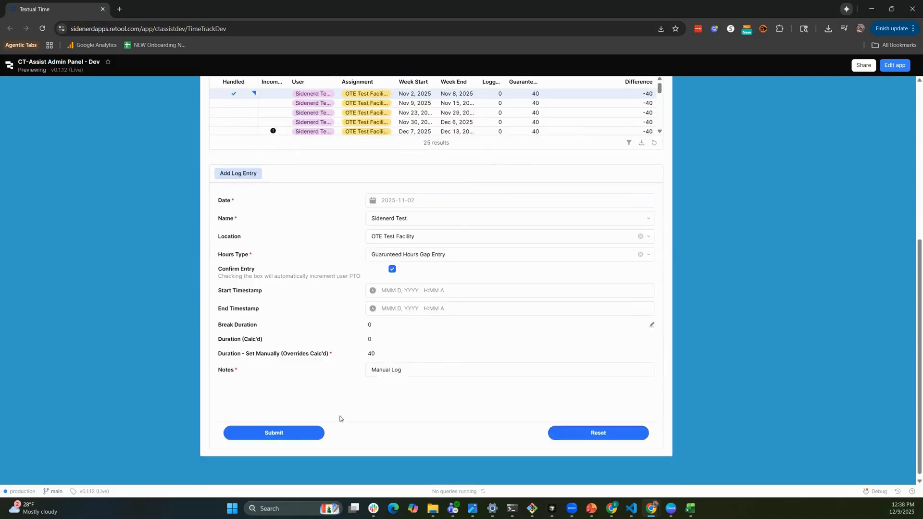
pyautogui.click(285, 435)
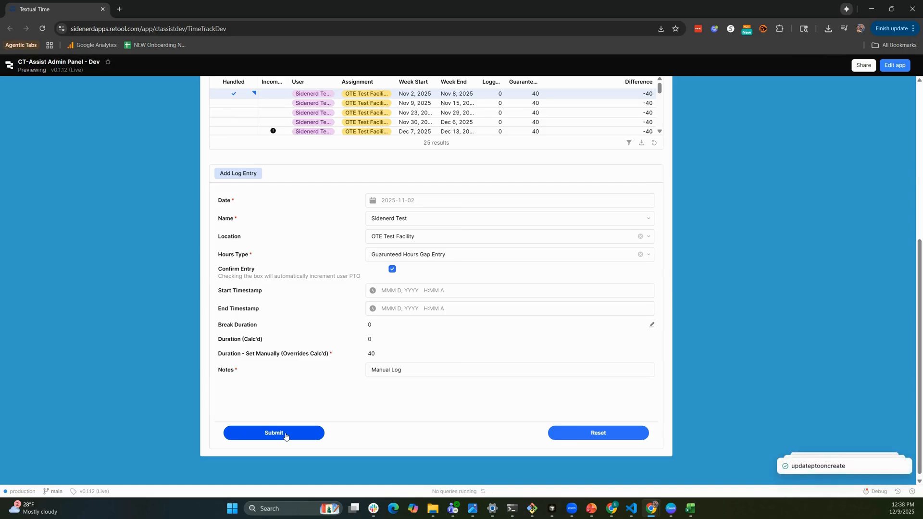
# Rerun the validation for Nov 2 to Dec 9, 2025 and check the incomplete-week markers in the results.
pyautogui.scroll(2, 535, 260)
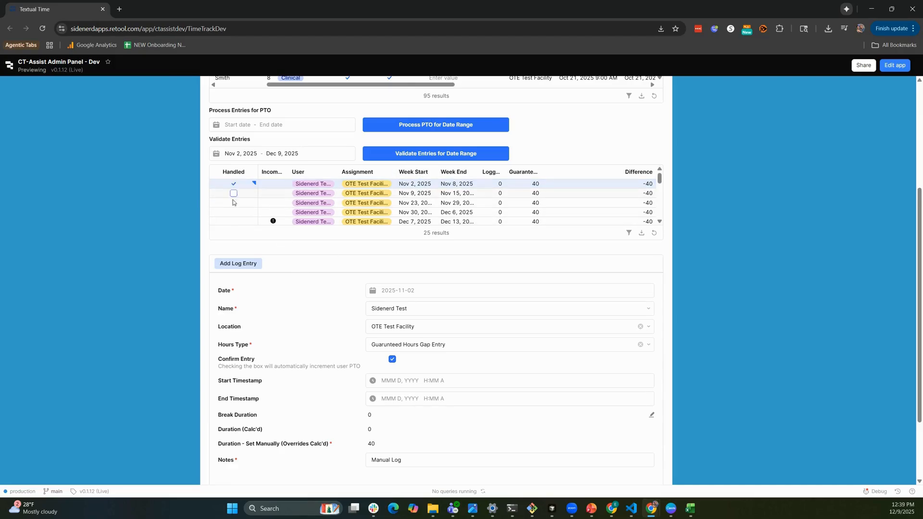
pyautogui.click(445, 157)
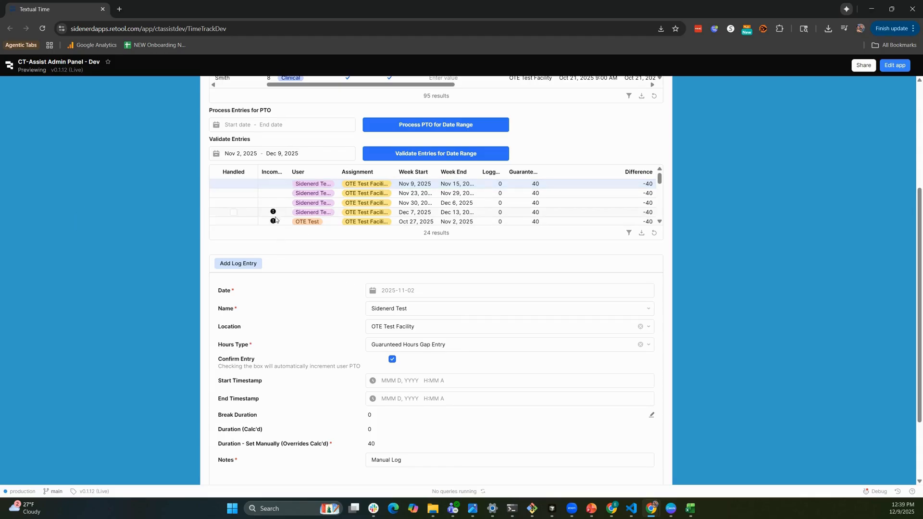
pyautogui.moveTo(275, 218)
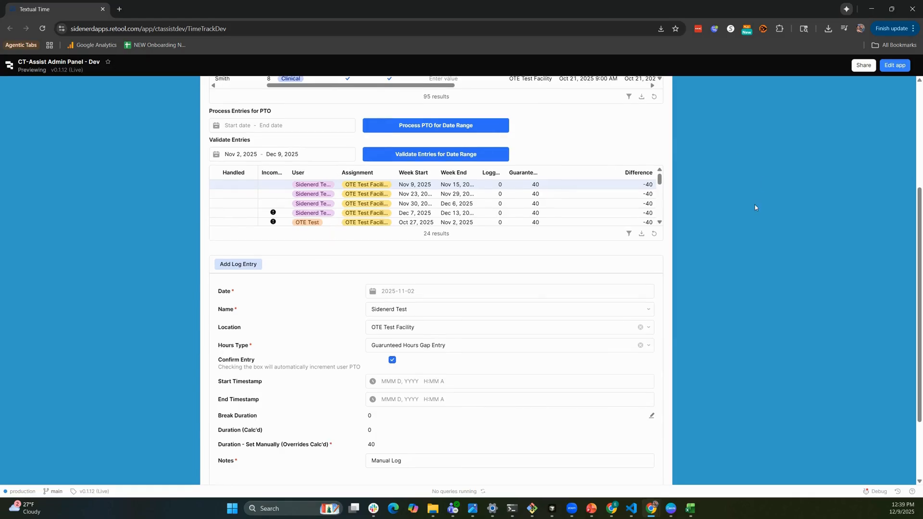
# Open the Payroll Export view and inspect the filter conditions applied to its table.
pyautogui.scroll(2, 697, 183)
pyautogui.scroll(2, 740, 224)
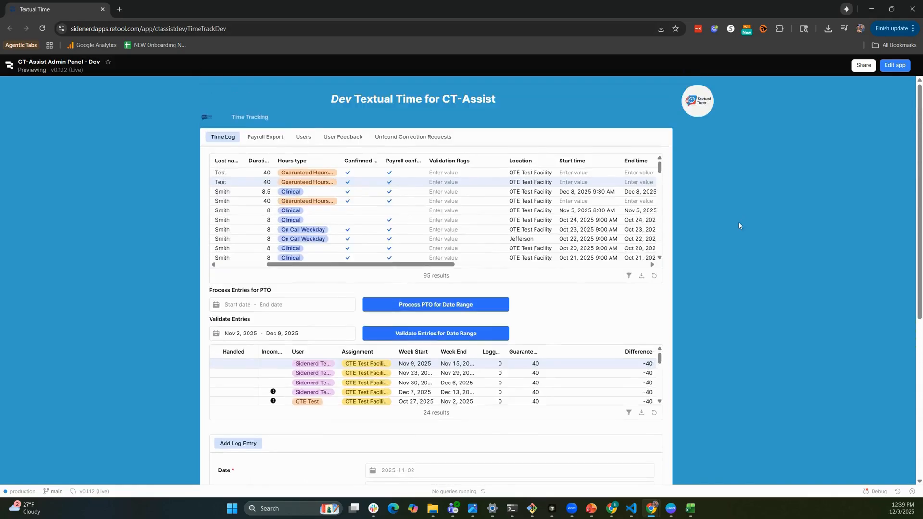
pyautogui.click(254, 140)
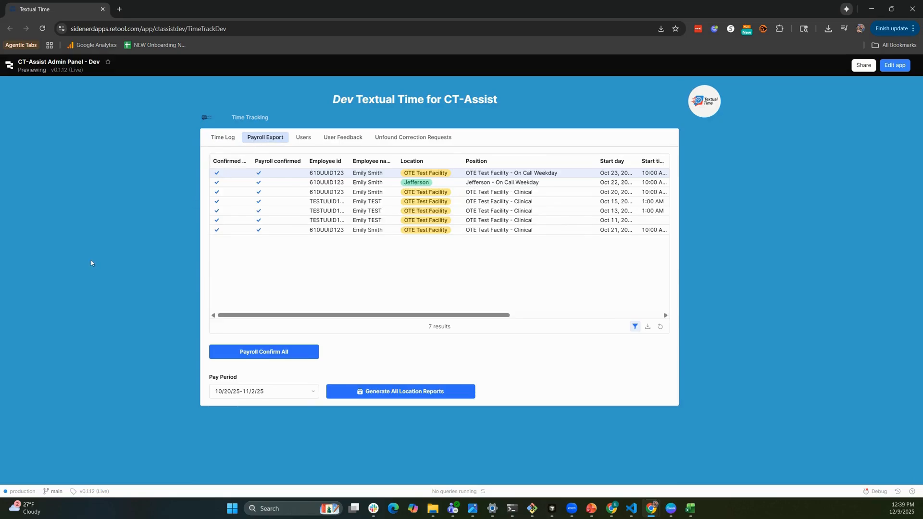
pyautogui.click(262, 174)
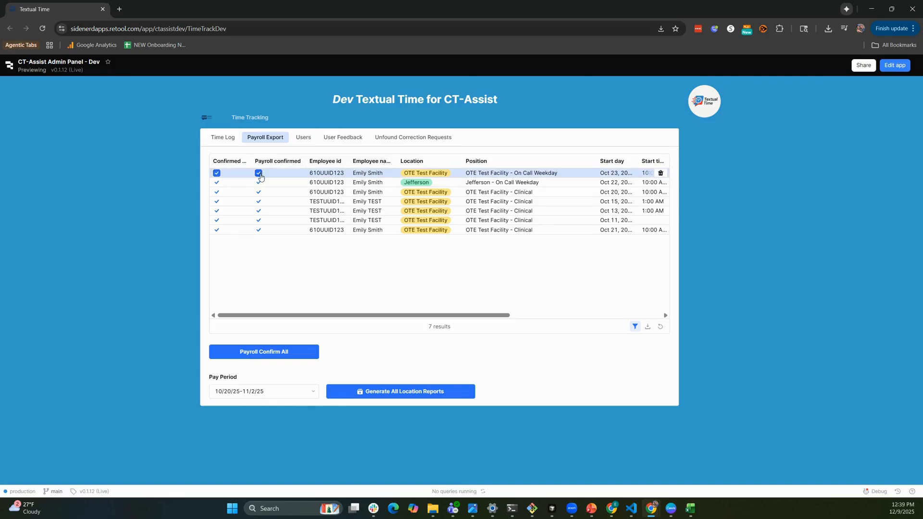
pyautogui.click(635, 328)
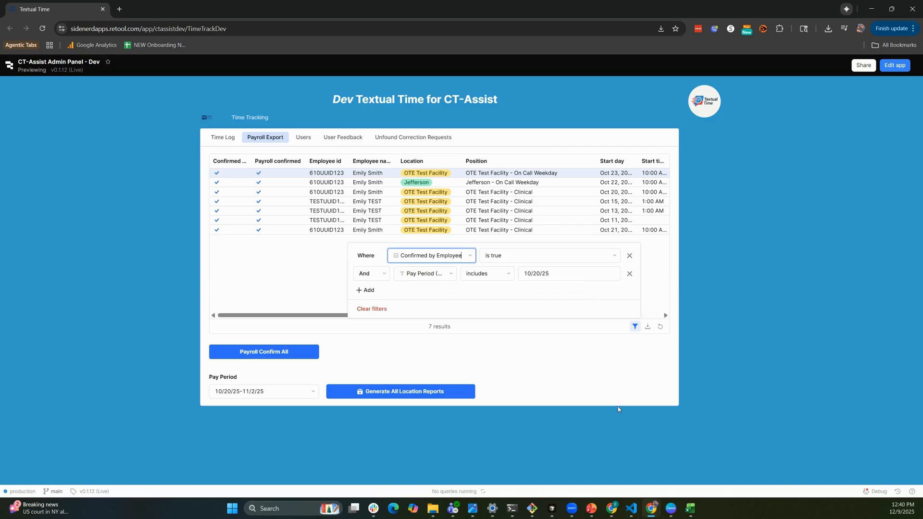
pyautogui.click(625, 385)
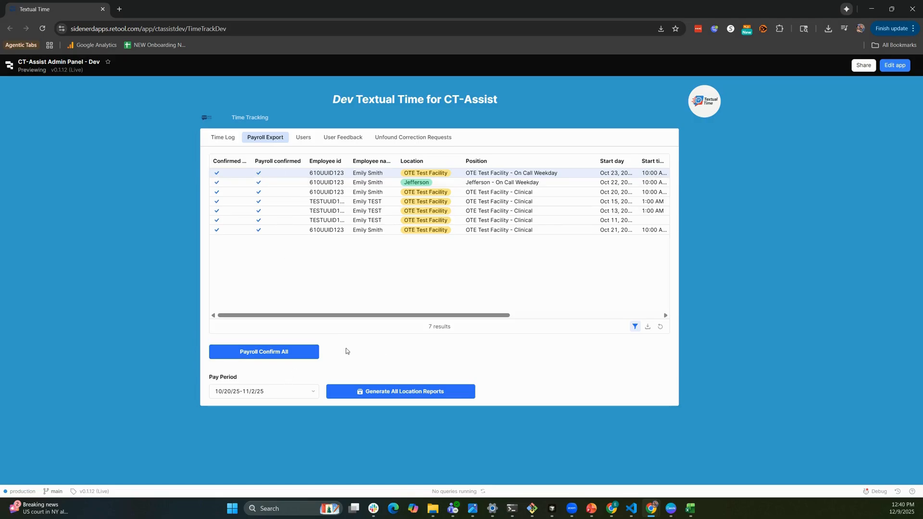
# Payroll-confirm all entries and generate all location reports for the pay period 10/20/25-11/2/25.
pyautogui.click(297, 348)
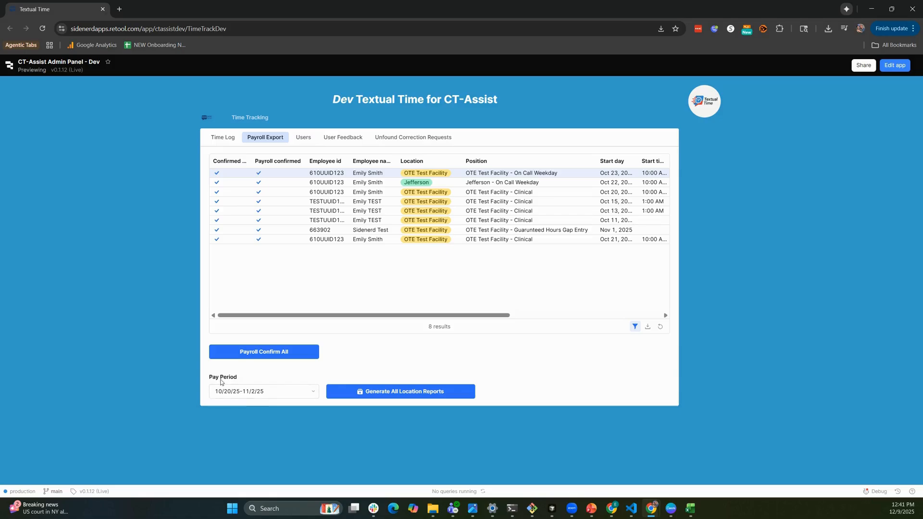
pyautogui.click(313, 394)
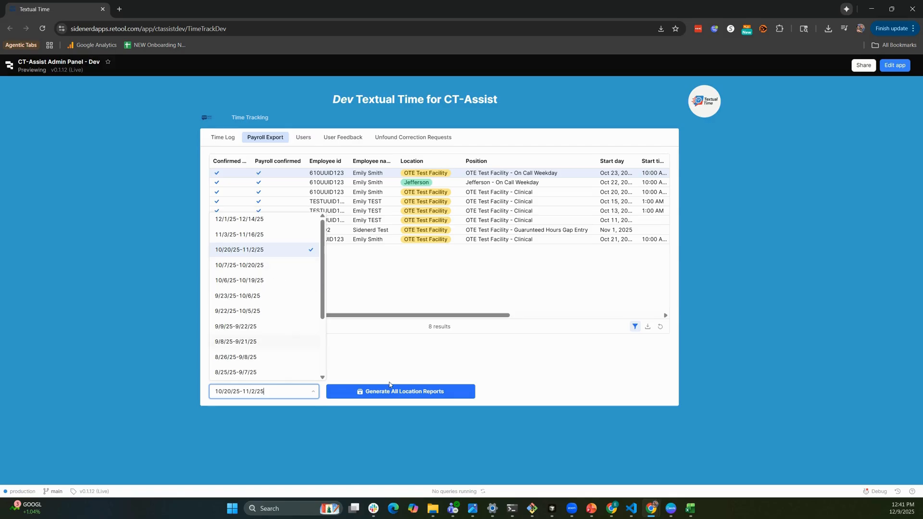
pyautogui.click(326, 402)
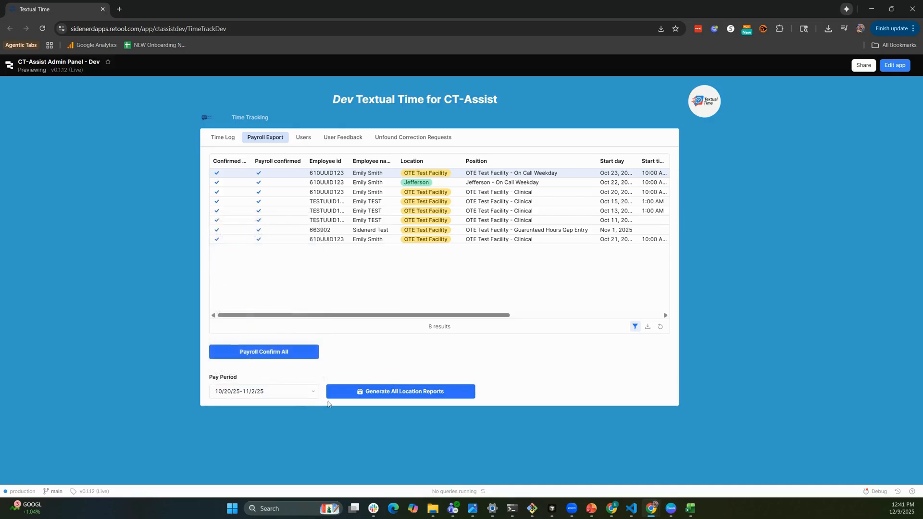
pyautogui.click(349, 394)
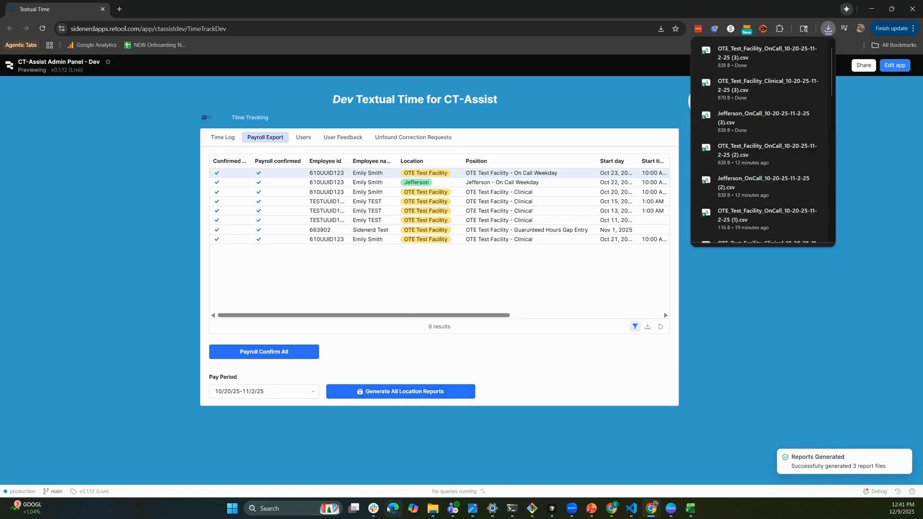
# Switch to File Explorer's Downloads folder and snap its window to the left half of the screen.
pyautogui.click(432, 509)
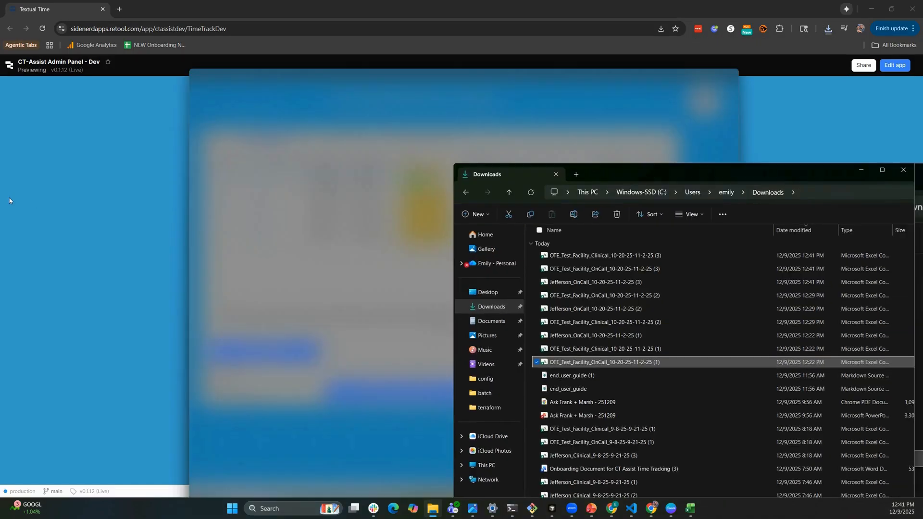
pyautogui.press('super+Left')
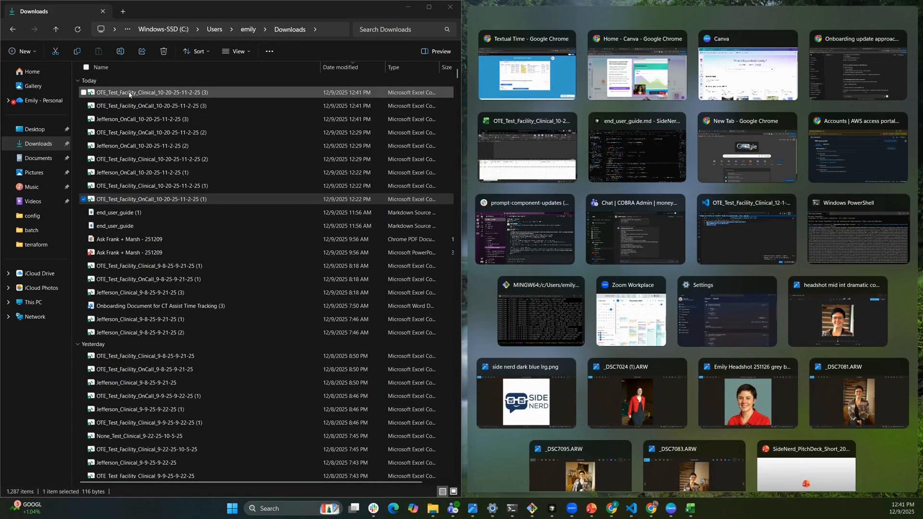
pyautogui.click(128, 92)
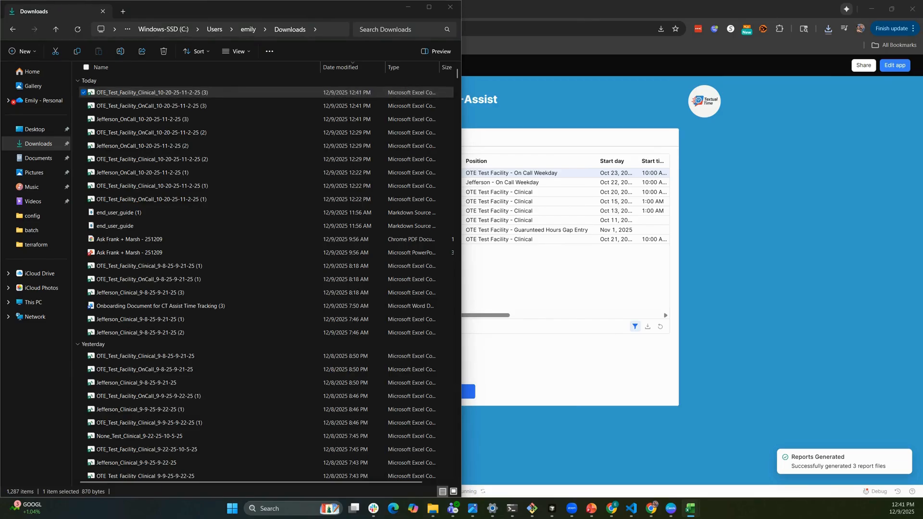
pyautogui.moveTo(922, 362); pyautogui.dragTo(644, 78)
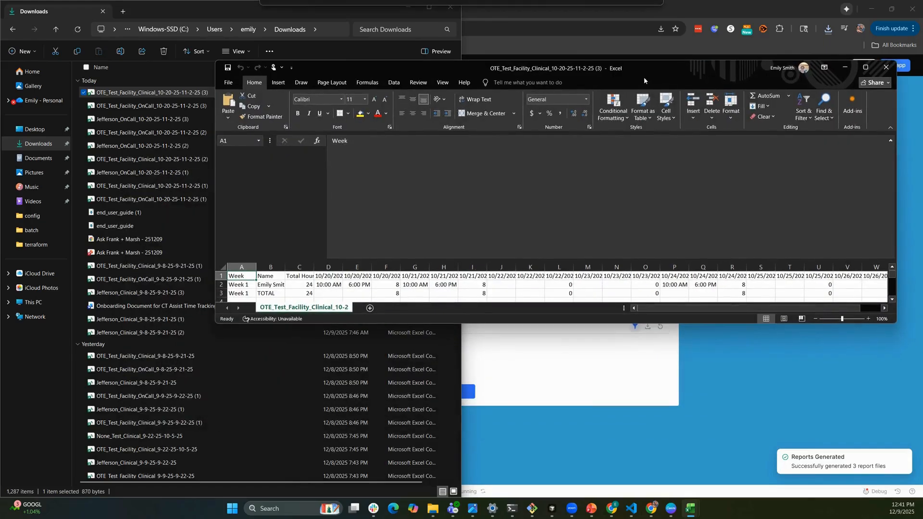
pyautogui.moveTo(756, 68); pyautogui.dragTo(755, 47)
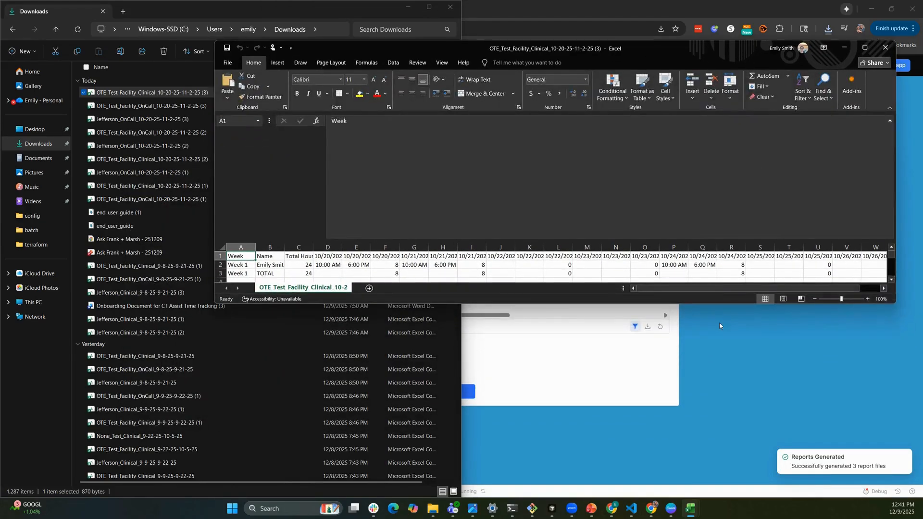
pyautogui.moveTo(724, 306); pyautogui.dragTo(743, 424)
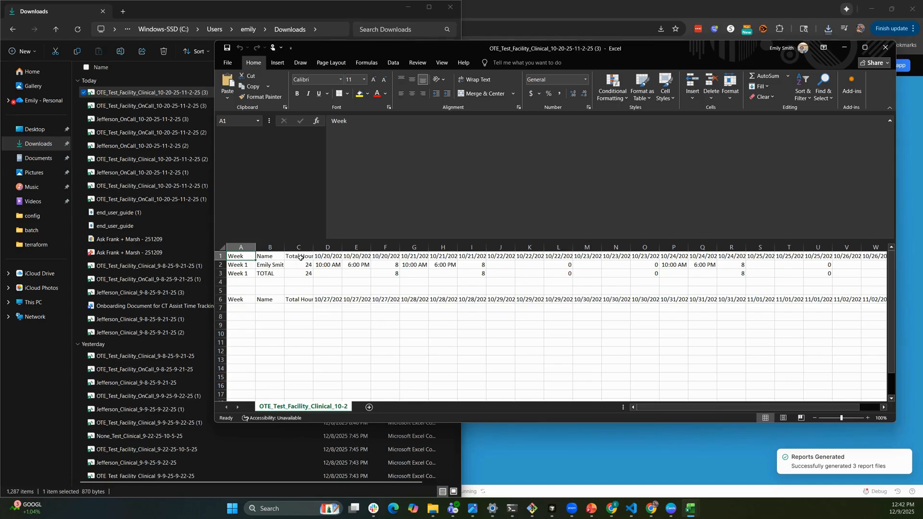
# Review the total-hours and daily time columns of both weekly sections, close the Clinical report and select the newest OTE_Test_Facility_OnCall report in Downloads.
pyautogui.moveTo(300, 258); pyautogui.dragTo(364, 257)
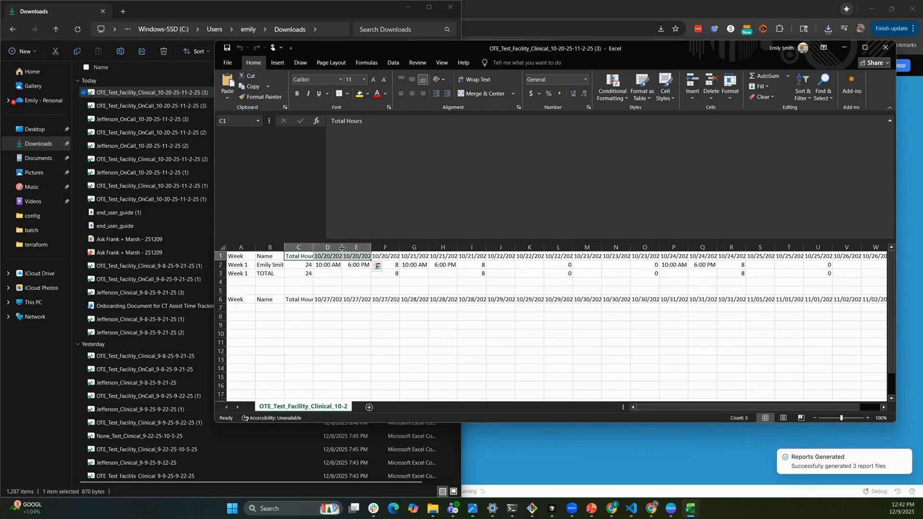
pyautogui.click(444, 266)
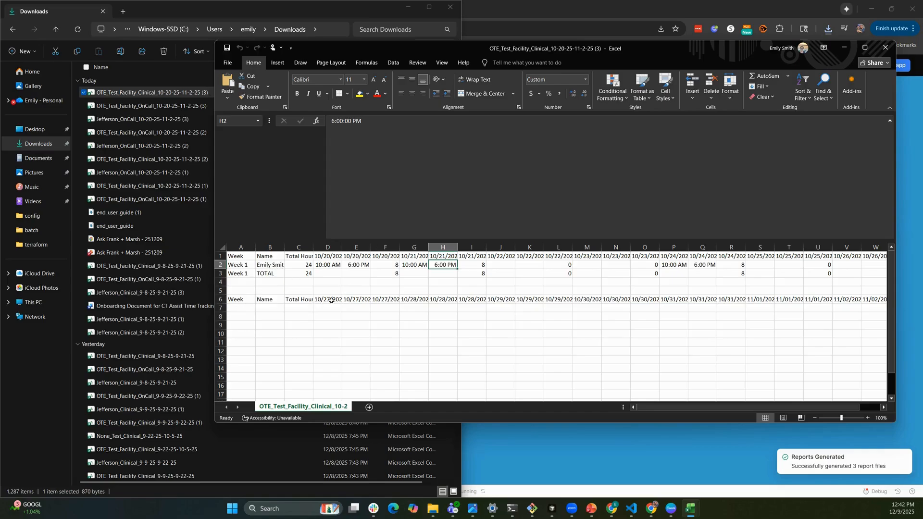
pyautogui.moveTo(332, 300); pyautogui.dragTo(500, 300)
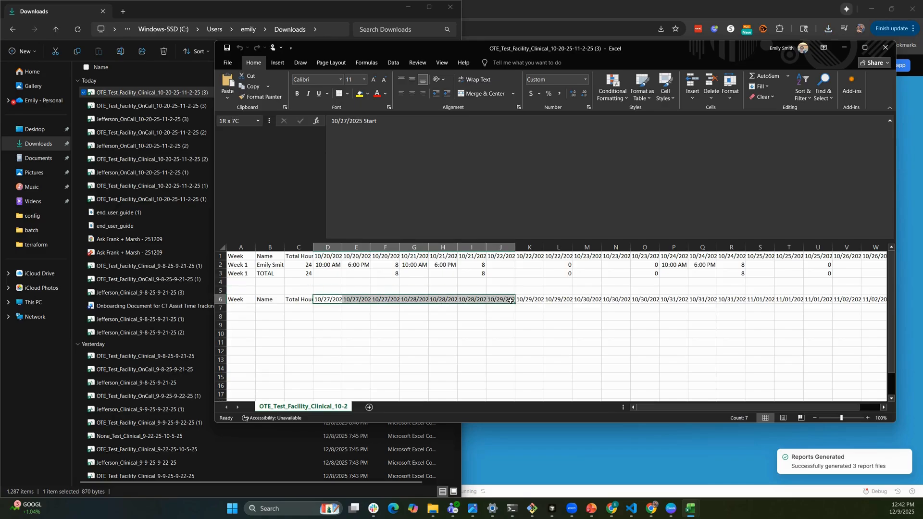
pyautogui.click(563, 319)
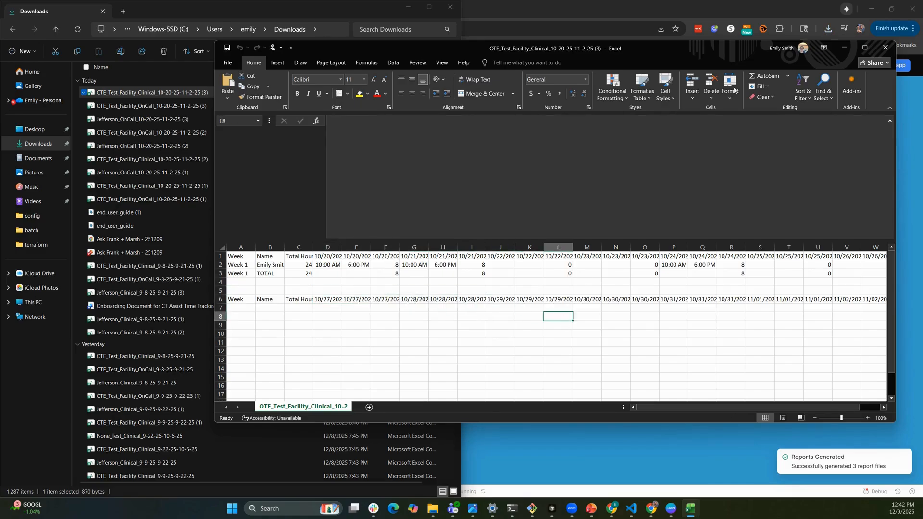
pyautogui.click(885, 47)
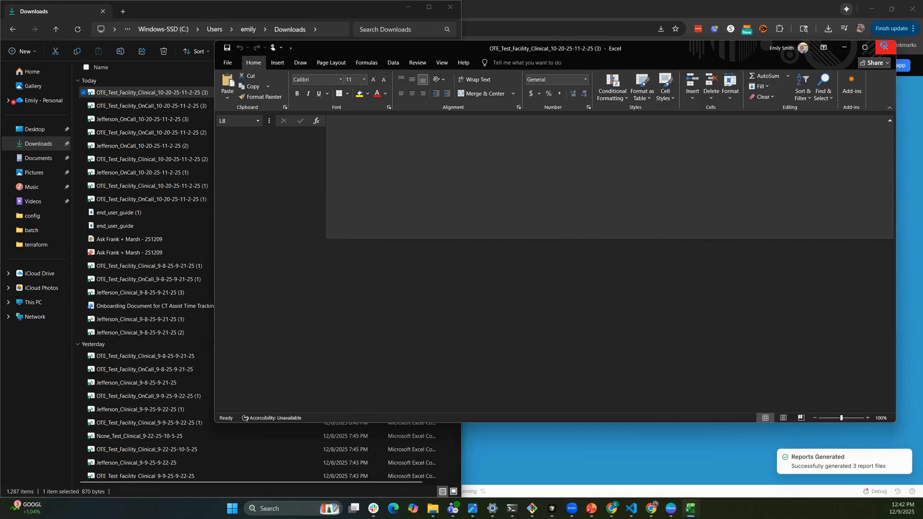
pyautogui.click(191, 106)
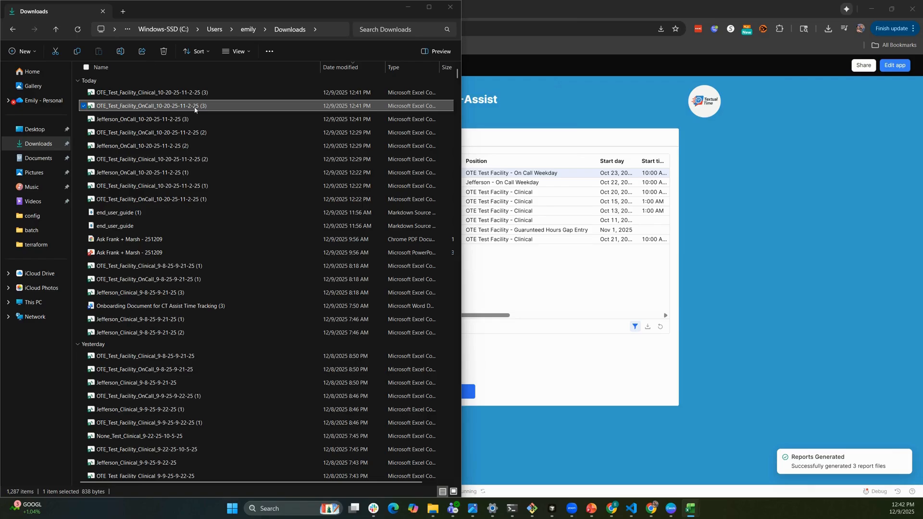
# Switch back to the CT-Assist admin panel, download the Payroll Export table and open the resulting payroll_export file.
pyautogui.click(753, 188)
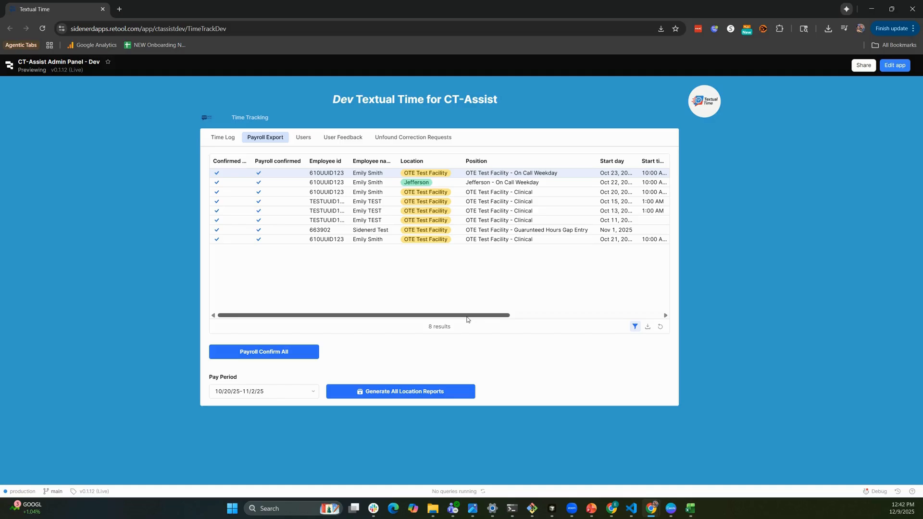
pyautogui.moveTo(467, 318); pyautogui.dragTo(645, 318)
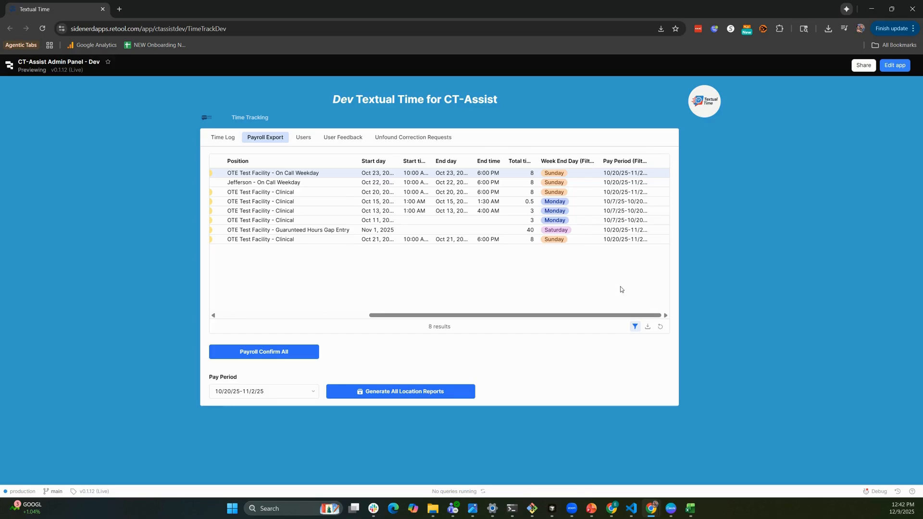
pyautogui.click(647, 327)
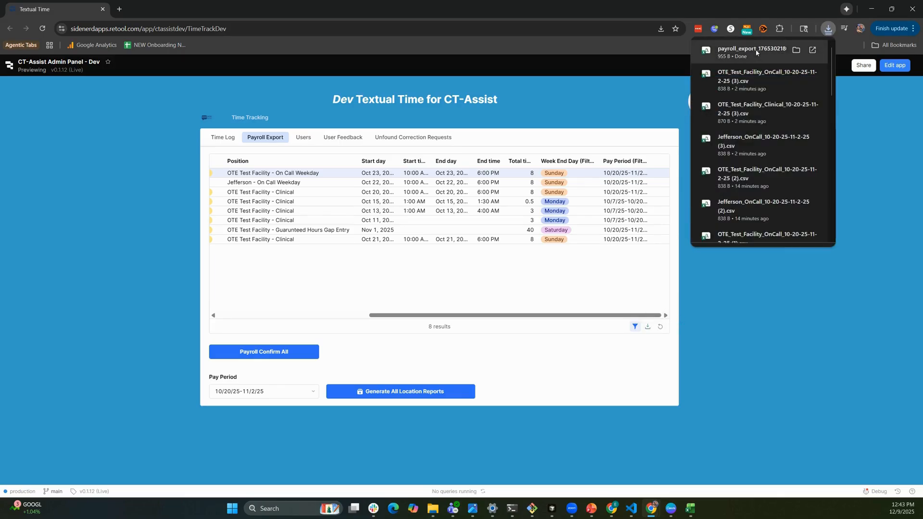
pyautogui.click(756, 52)
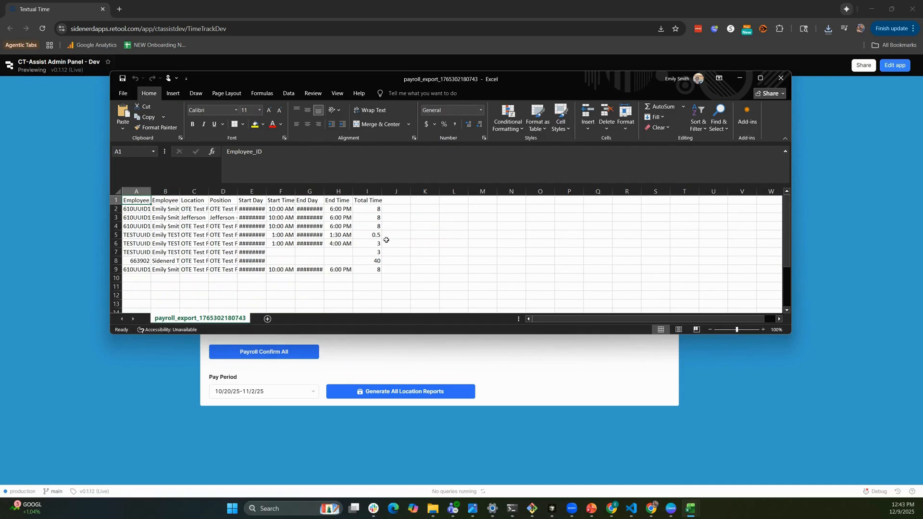
# Autofit the Start Day, Start Time and End Day columns in the payroll export so their contents display in full.
pyautogui.click(272, 192)
pyautogui.moveTo(253, 191); pyautogui.dragTo(320, 191)
pyautogui.doubleClick(323, 191)
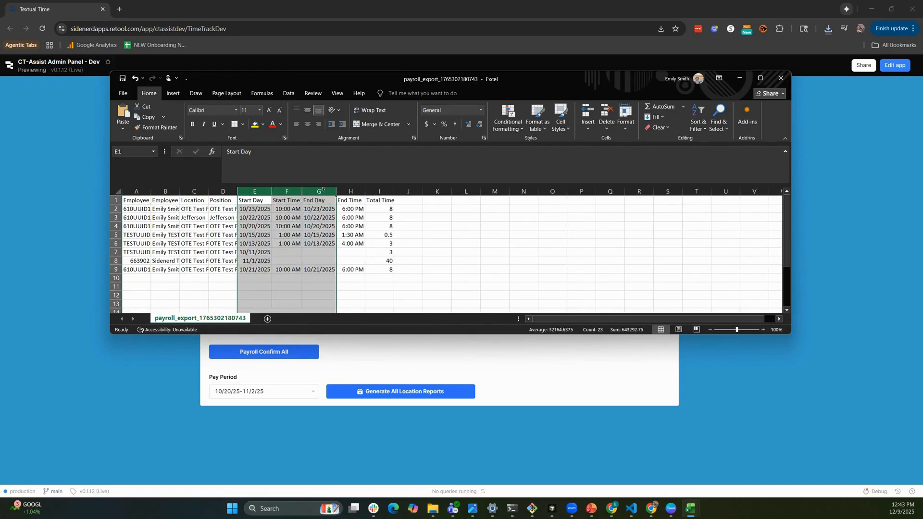
# Inspect the full position text of the guaranteed-hours gap entry in cell D8 without editing it.
pyautogui.click(210, 258)
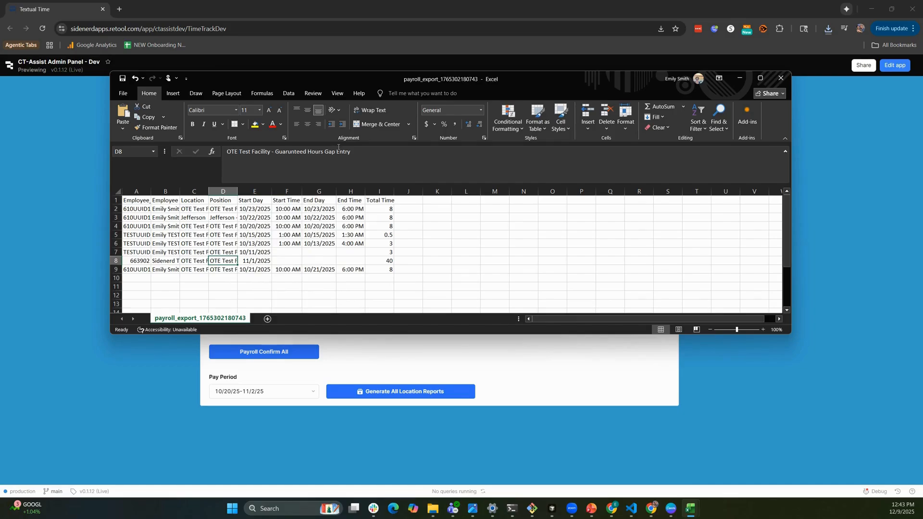
pyautogui.moveTo(358, 152); pyautogui.dragTo(277, 152)
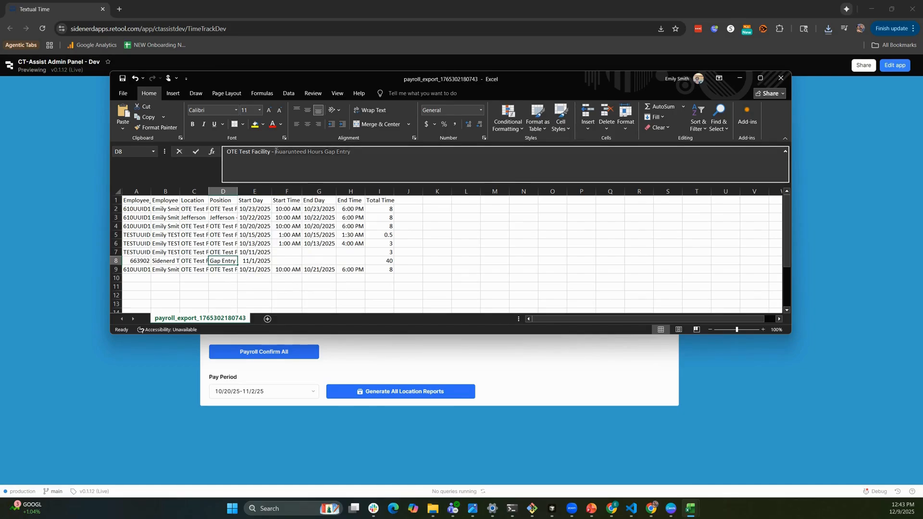
pyautogui.click(429, 261)
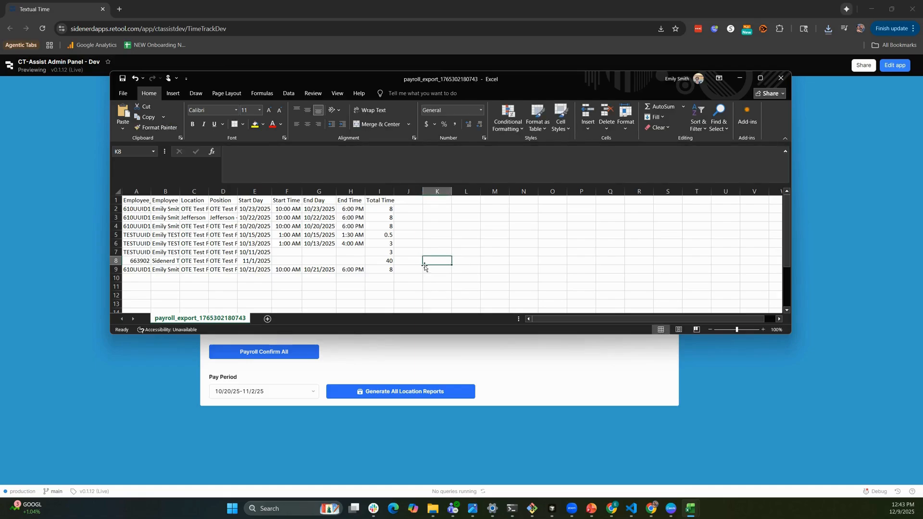